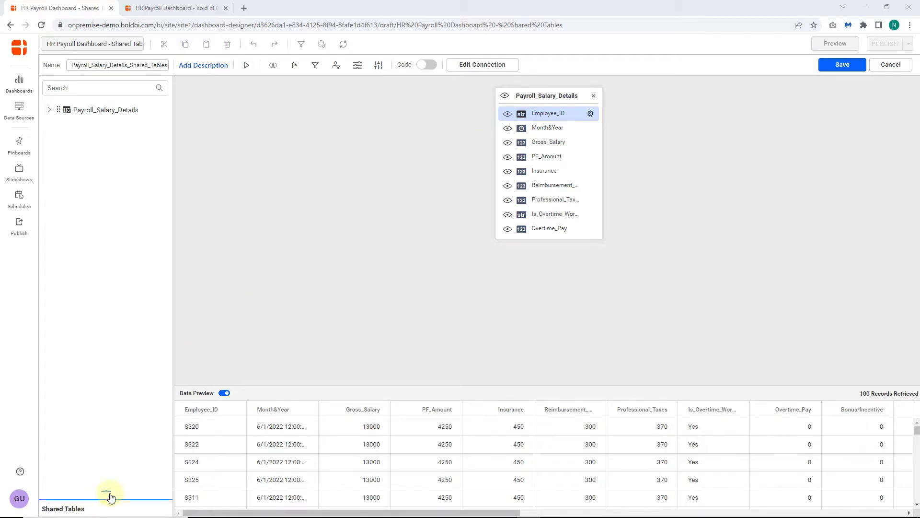
Step: Add the shared Payroll_Employee_Details table onto the data source canvas
left_click(111, 496)
scroll(104, 387, "down", 5)
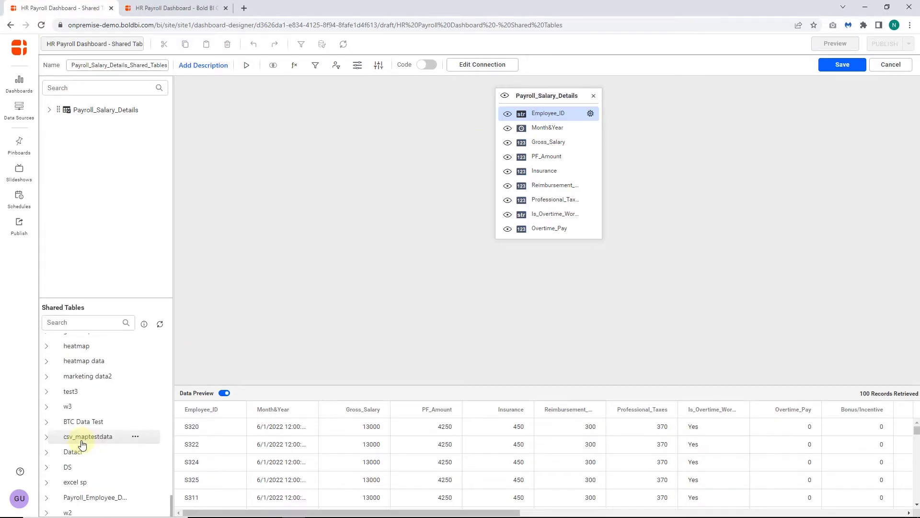
left_click(46, 498)
left_click_drag(101, 496, 617, 94)
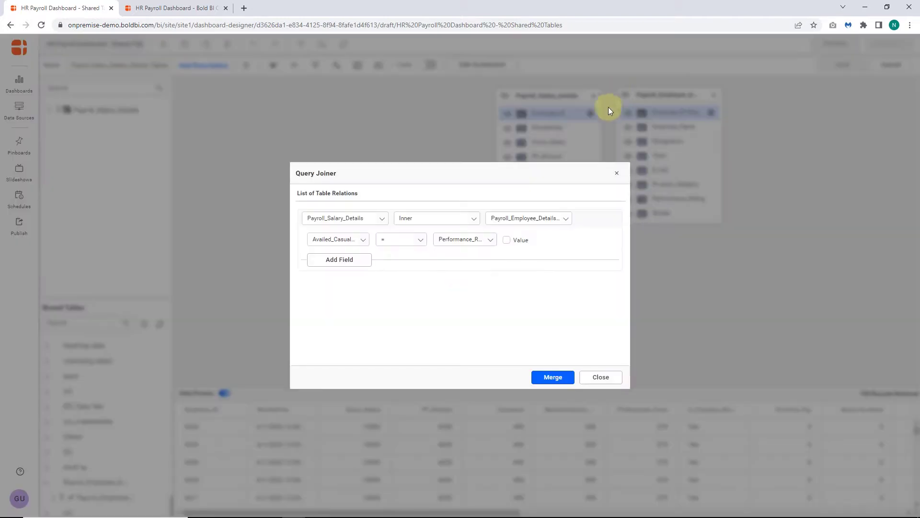
Step: Inner-join Payroll_Salary_Details to Payroll_Employee_Details on Employee_ID = Employee_ID and merge
left_click(338, 239)
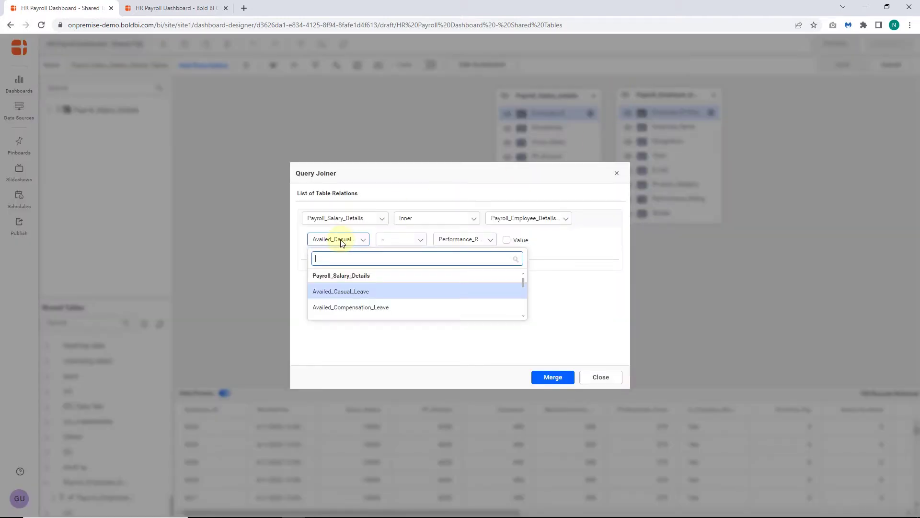
left_click(345, 288)
left_click(486, 239)
left_click(465, 281)
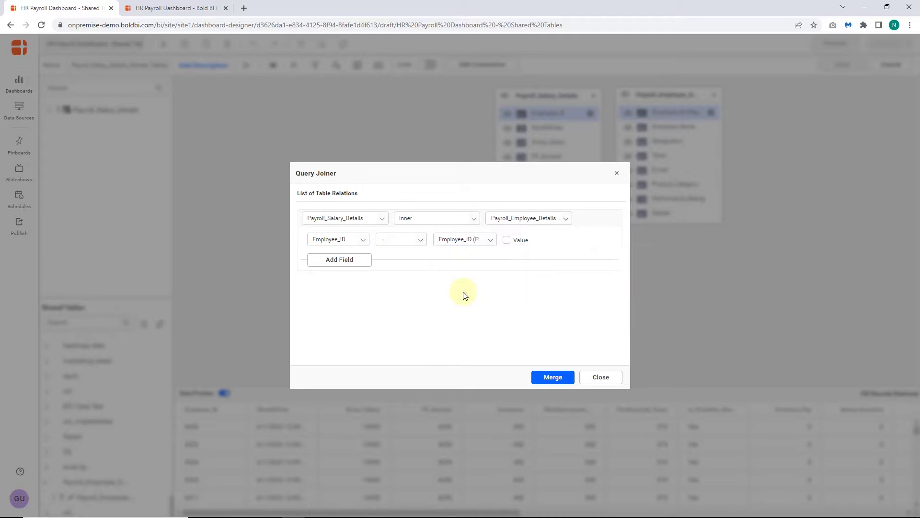
left_click(552, 377)
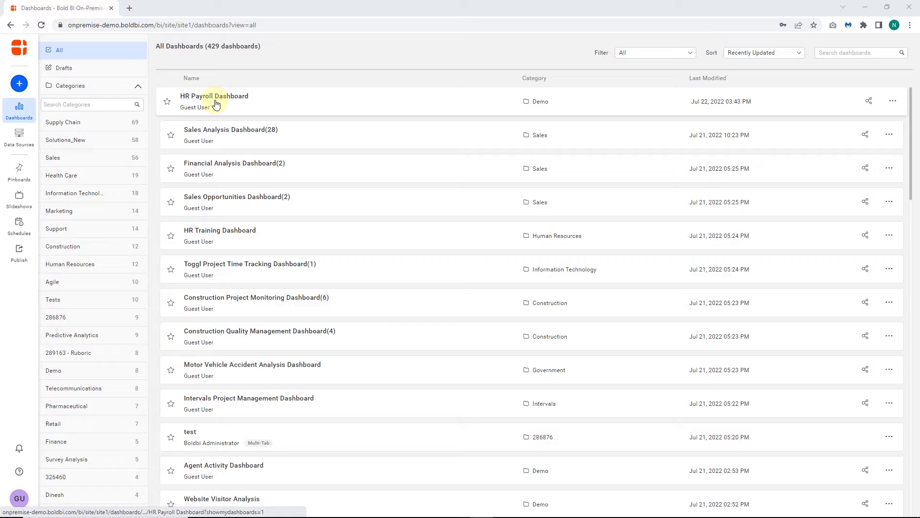
Step: Review the existing HR Payroll Dashboard, then return to the dashboards listing
left_click(214, 96)
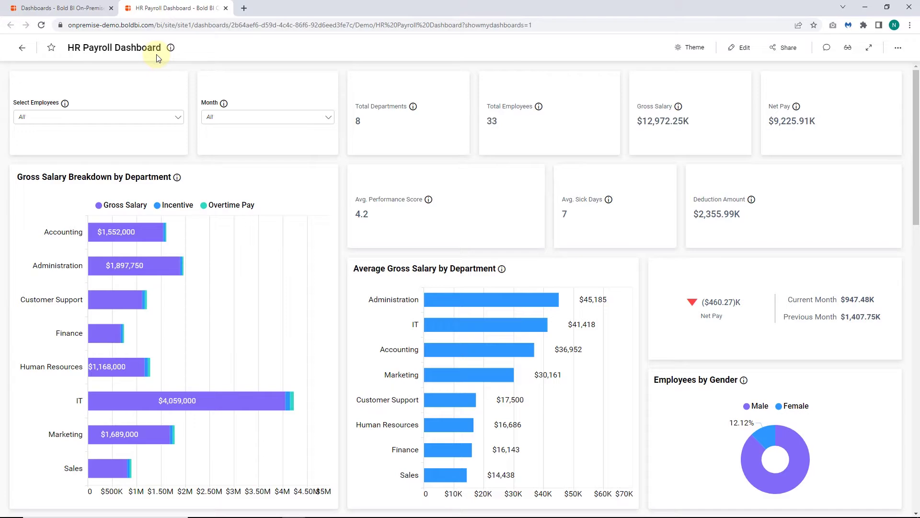
scroll(180, 203, "down", 2)
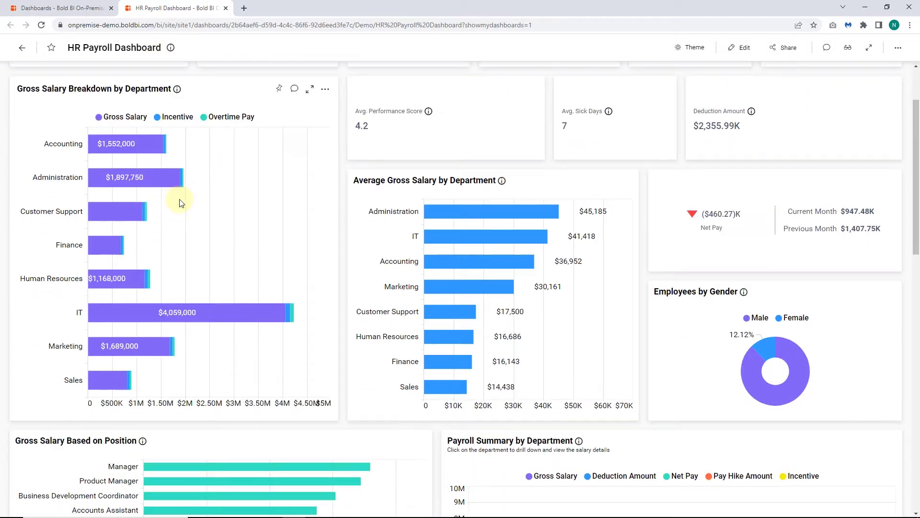
scroll(180, 203, "down", 5)
scroll(180, 203, "down", 5)
scroll(179, 203, "down", 5)
scroll(180, 203, "down", 5)
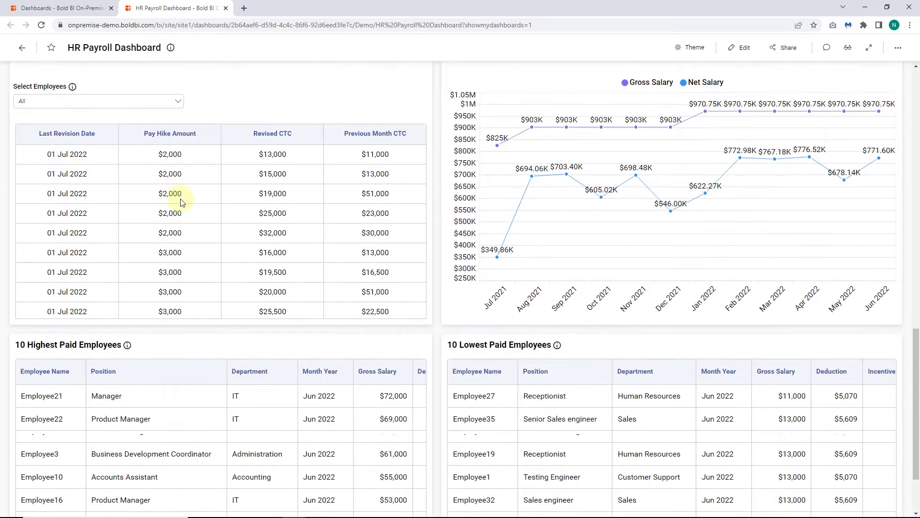
scroll(181, 202, "down", 2)
scroll(181, 202, "up", 5)
scroll(180, 201, "up", 3)
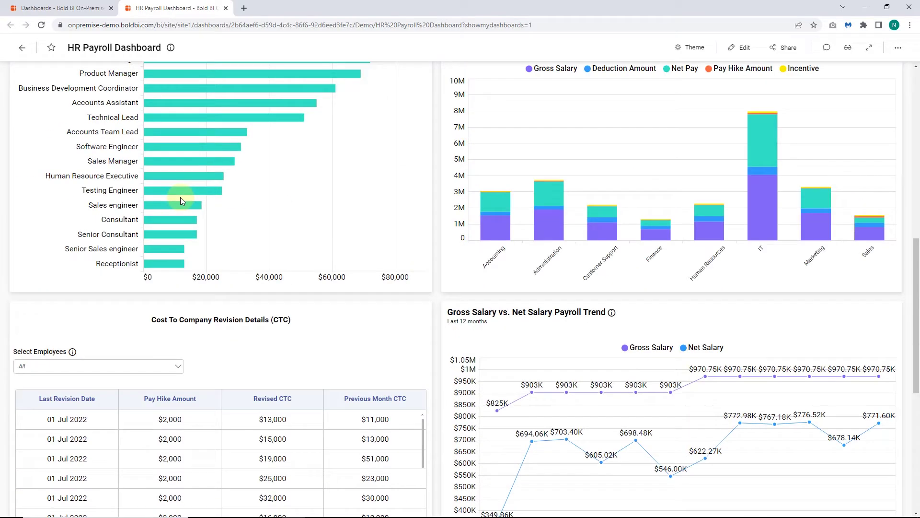
scroll(181, 202, "up", 5)
scroll(180, 202, "up", 5)
scroll(176, 155, "up", 1)
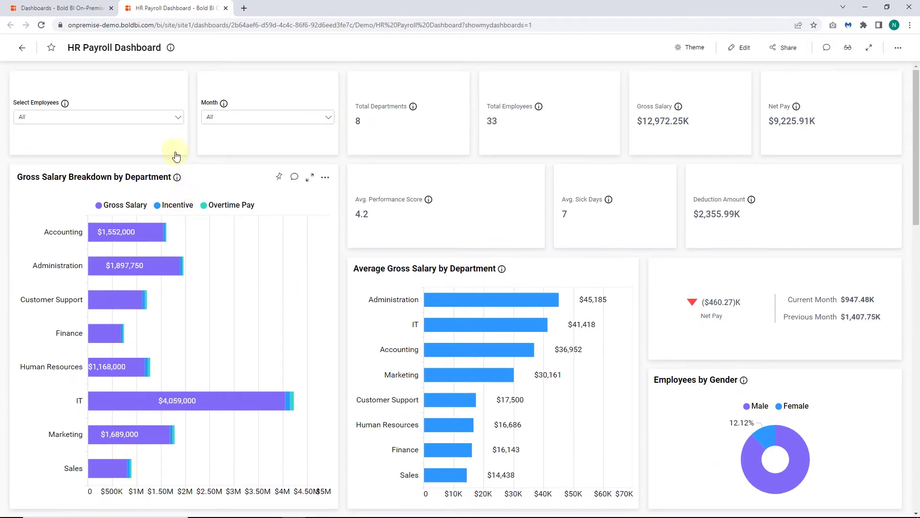
left_click(68, 8)
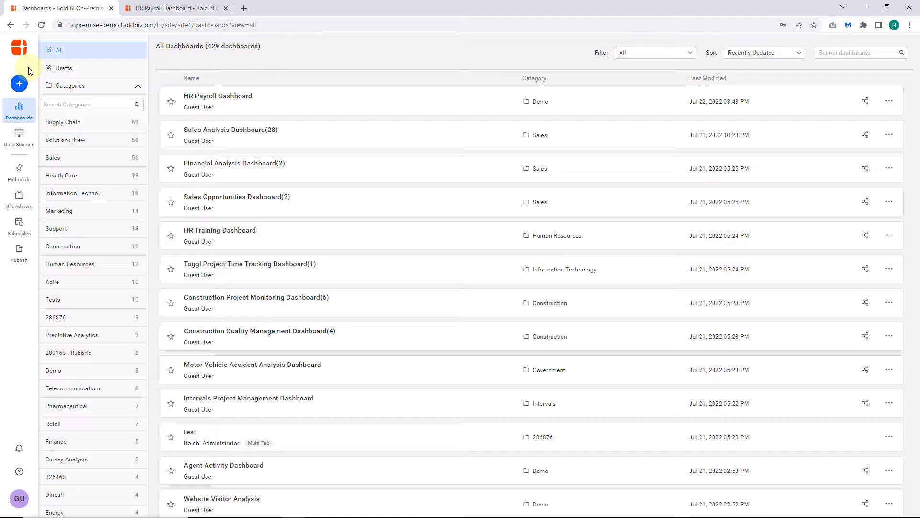
Step: Create a new dashboard named 'HR Payroll Dashboard - Shared Tables'
left_click(19, 84)
left_click(72, 94)
left_click(501, 326)
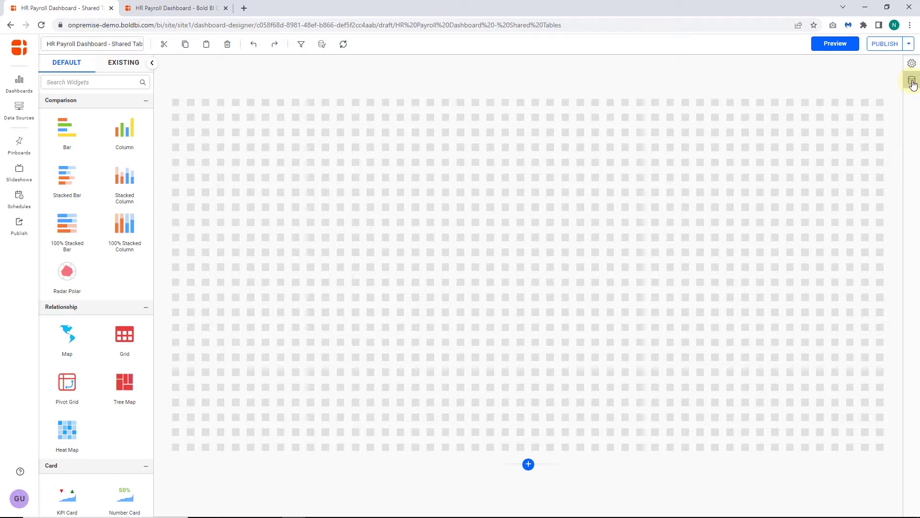
Step: Create a new Excel data source for the dashboard and connect to load its schema
left_click(913, 84)
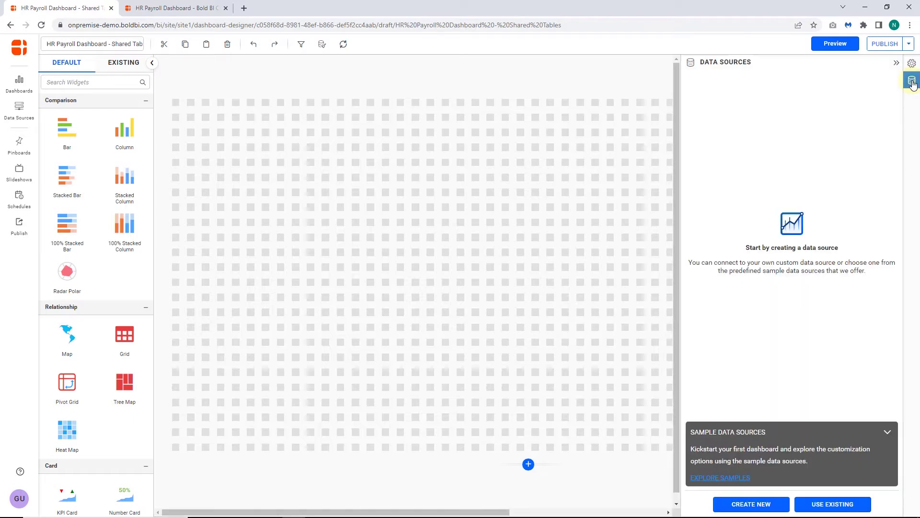
left_click(751, 504)
left_click(819, 503)
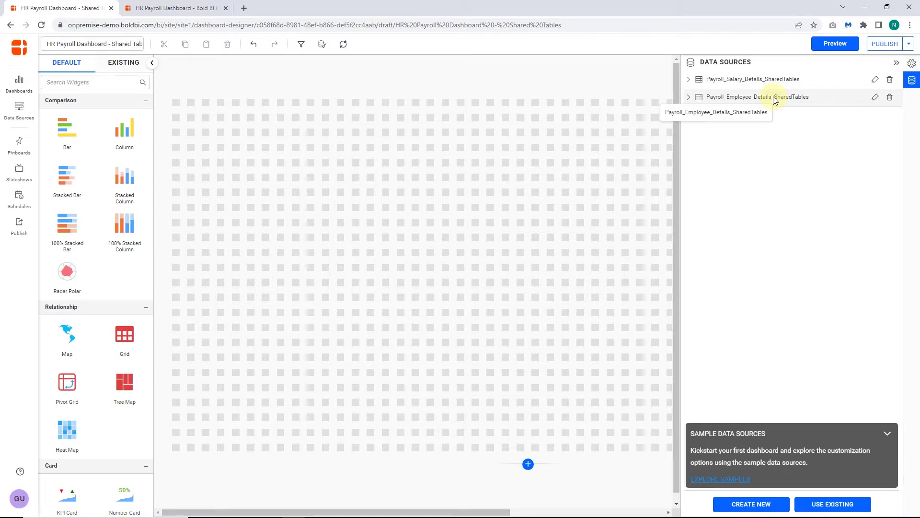
left_click(875, 79)
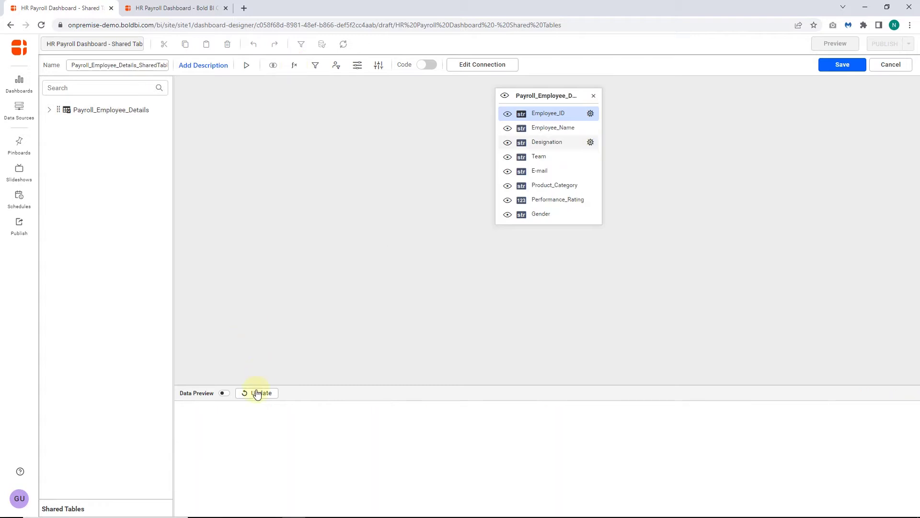
left_click(258, 393)
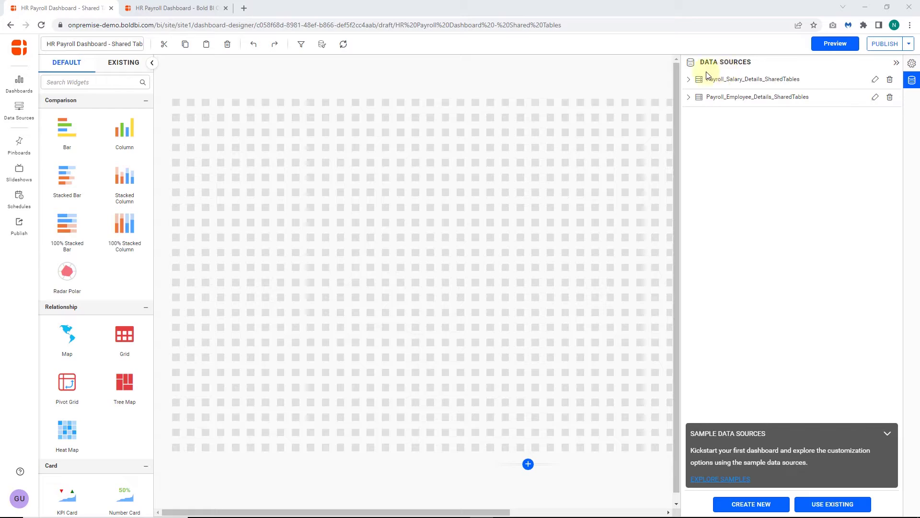
Step: Switch to the original HR Payroll Dashboard to review its Gross Salary chart
left_click(199, 8)
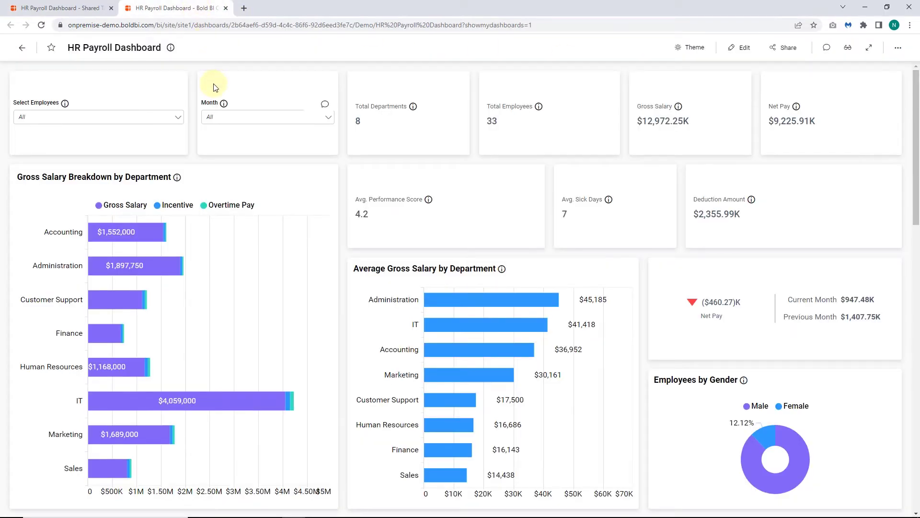
scroll(198, 94, "down", 5)
scroll(199, 96, "down", 3)
scroll(199, 96, "down", 4)
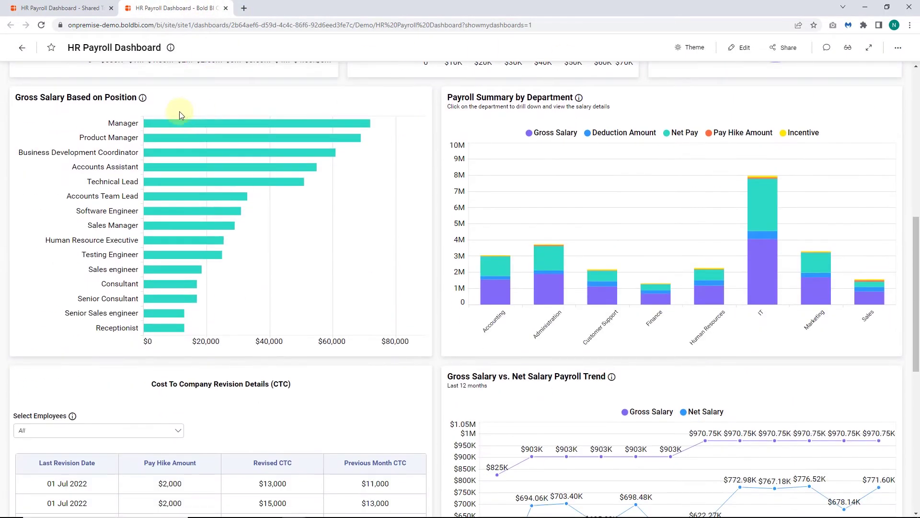
scroll(152, 109, "down", 3)
scroll(158, 109, "down", 4)
scroll(179, 141, "down", 3)
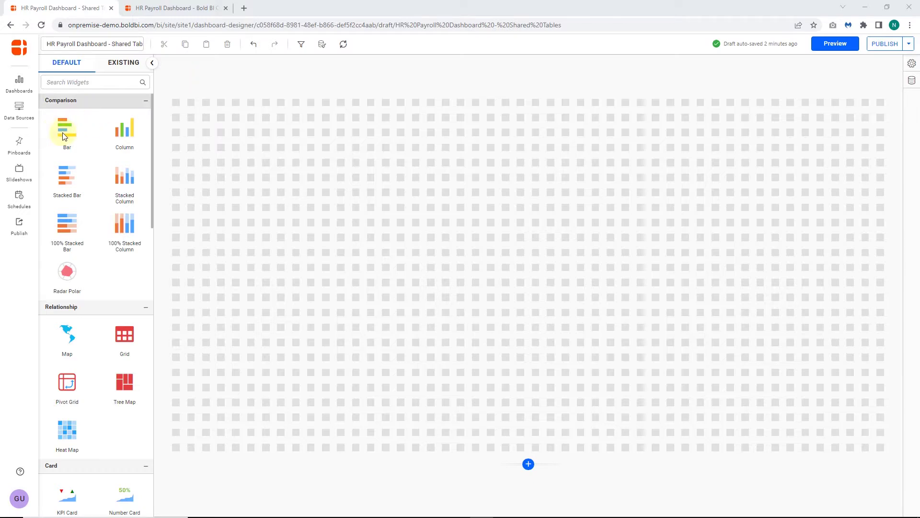
Step: Add a bar chart to the canvas, enlarge it and name it 'Gross Salary Based on Positions'
left_click_drag(67, 130, 177, 107)
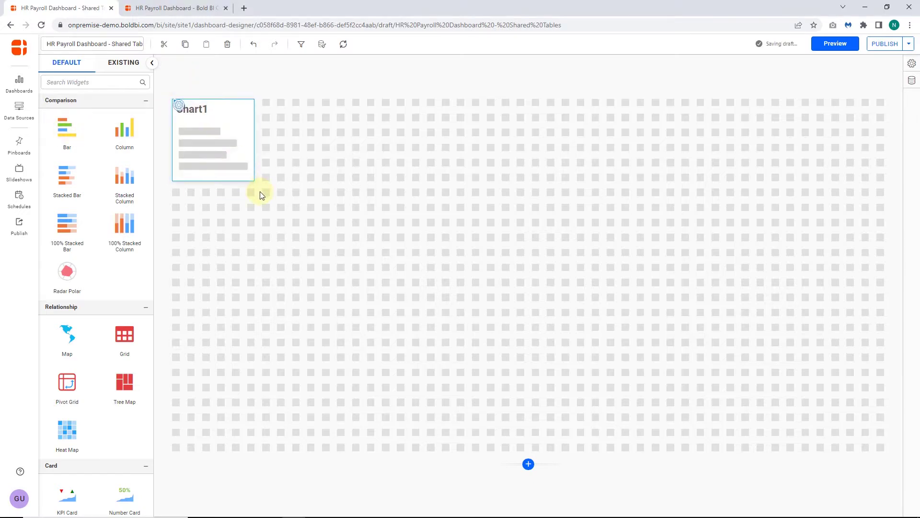
mouse_move(254, 183)
left_mouse_down()
mouse_move(445, 276)
mouse_move(461, 302)
left_mouse_up()
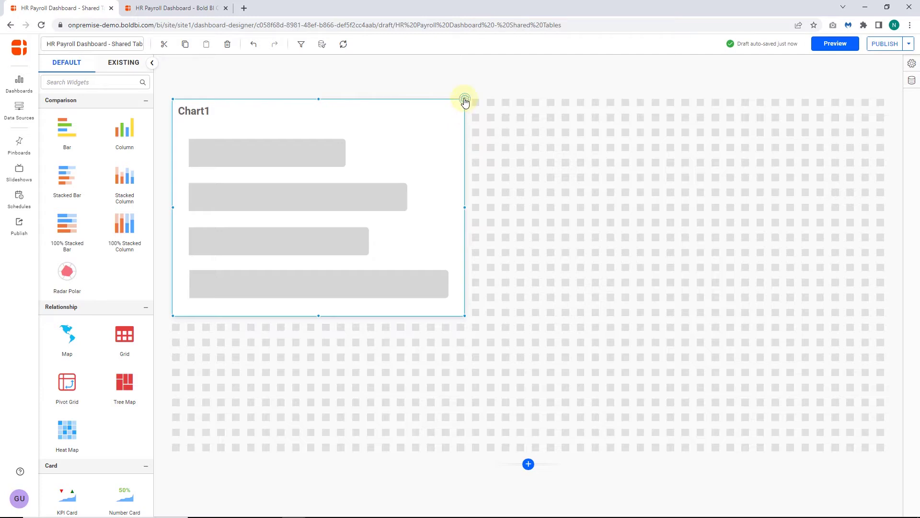
left_click(465, 100)
type("Gross Salary Based on Positions")
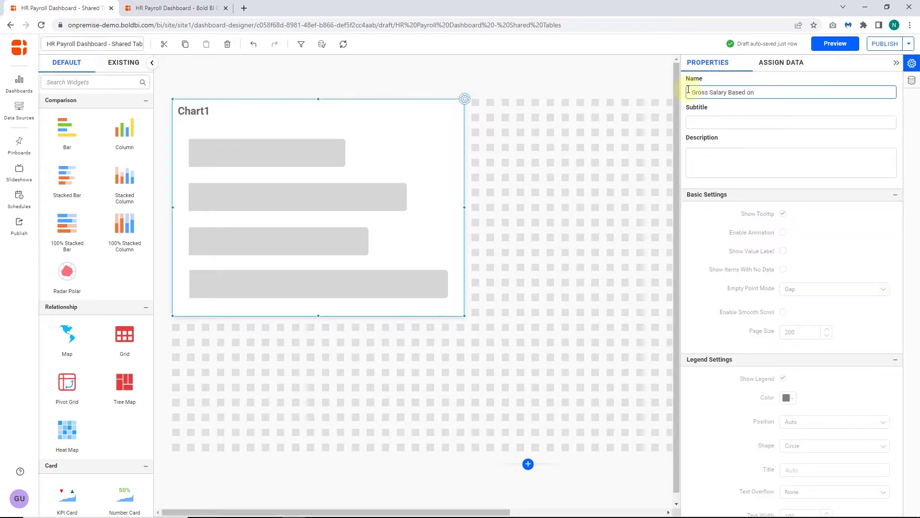
Step: Review the chart's available data fields from the employee details source, then list the dashboard's data sources
left_click(781, 62)
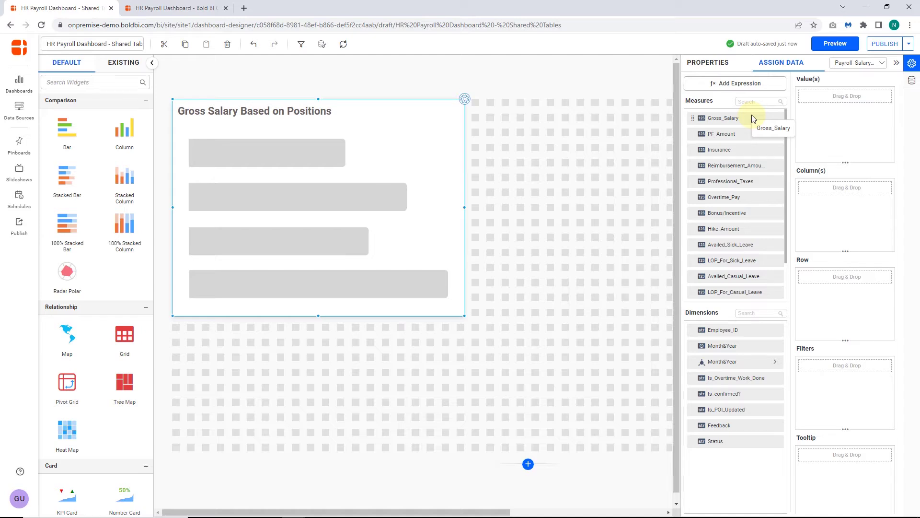
left_click(859, 62)
left_click(834, 96)
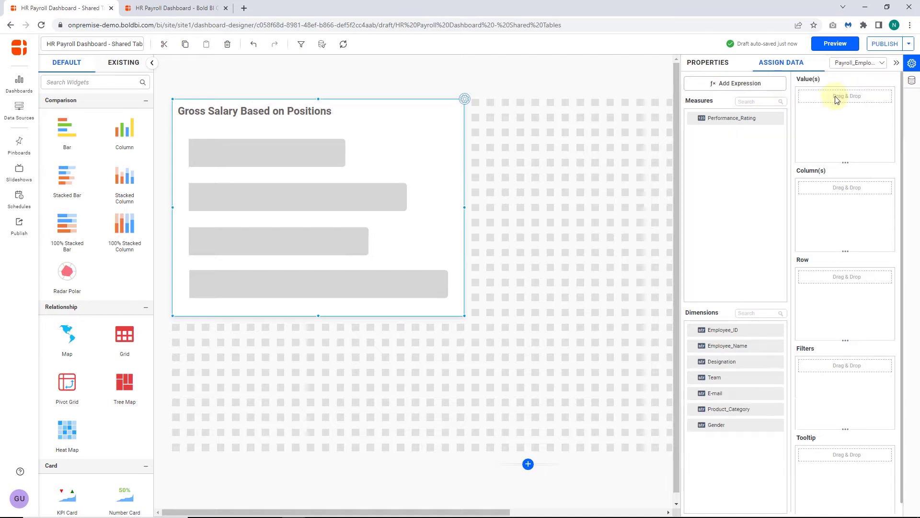
mouse_move(722, 362)
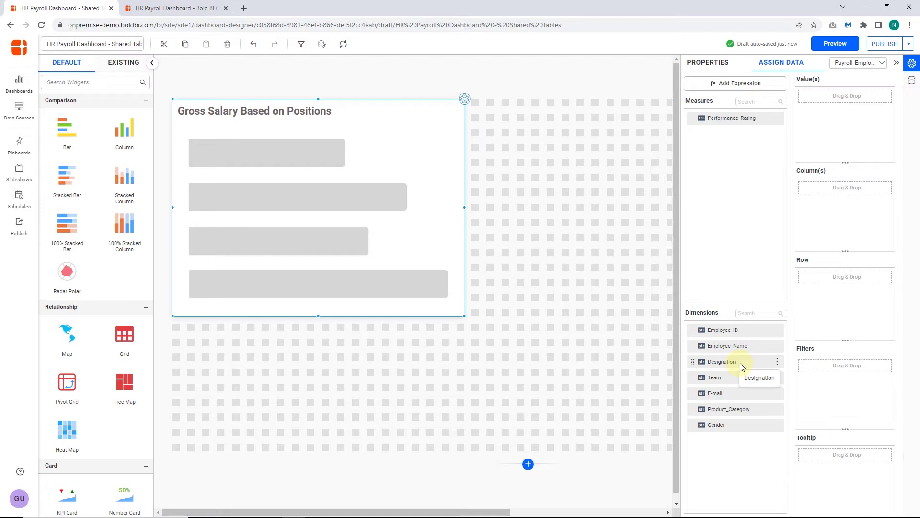
left_click(913, 80)
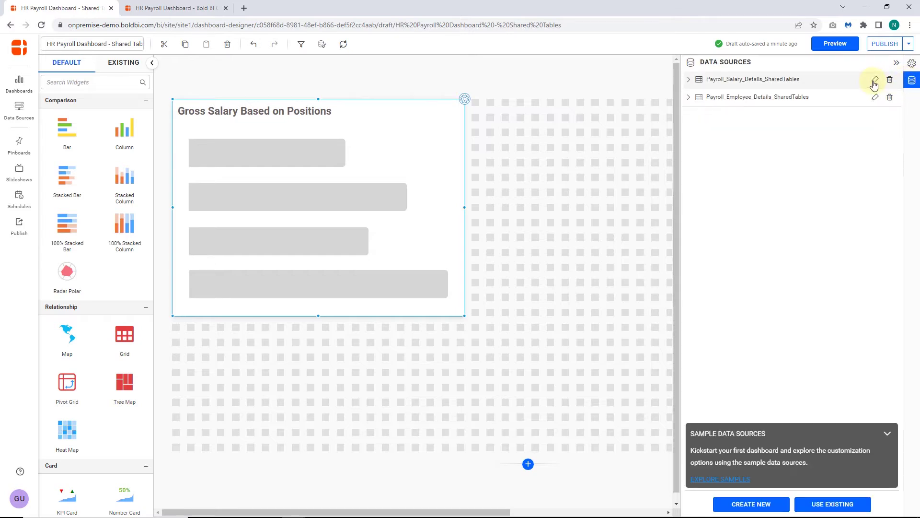
Step: Edit Payroll_Salary_Details_SharedTables and drop the shared Payroll_Employee_Details table onto its canvas
left_click(876, 79)
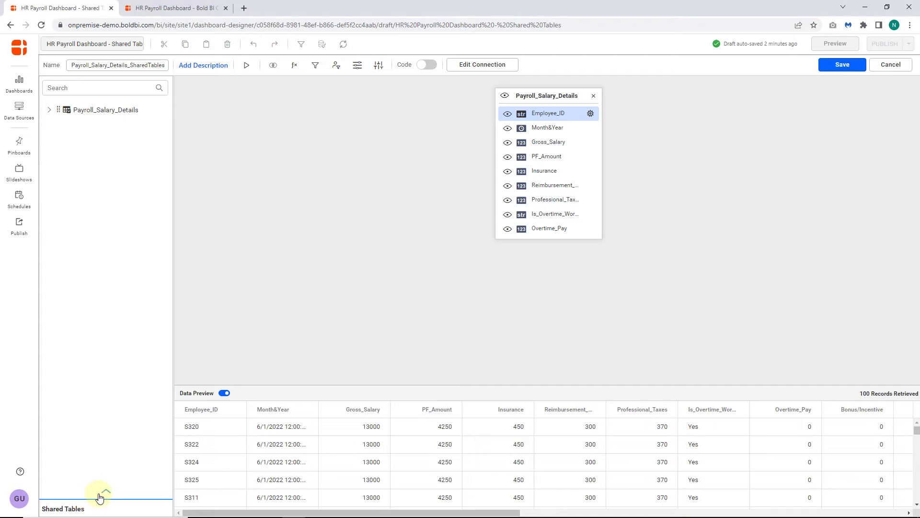
left_click(85, 499)
left_click_drag(104, 482, 620, 97)
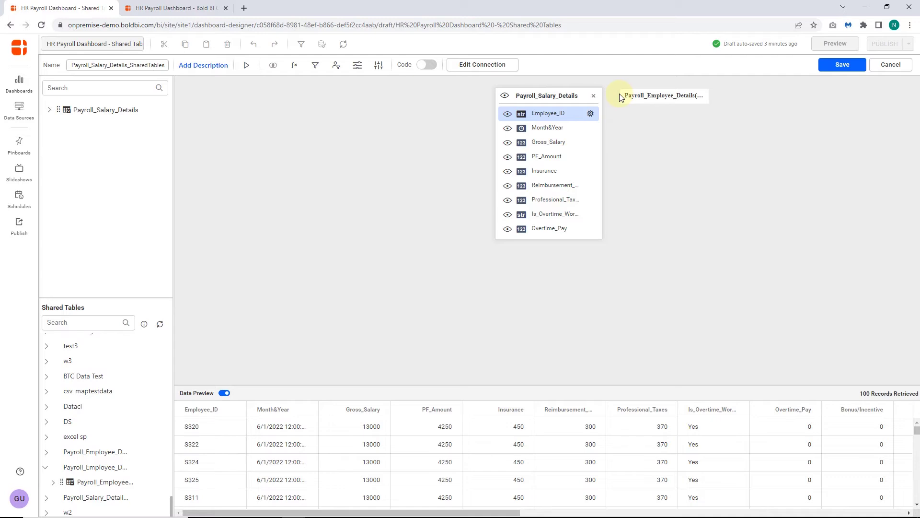
left_click_drag(621, 97, 620, 99)
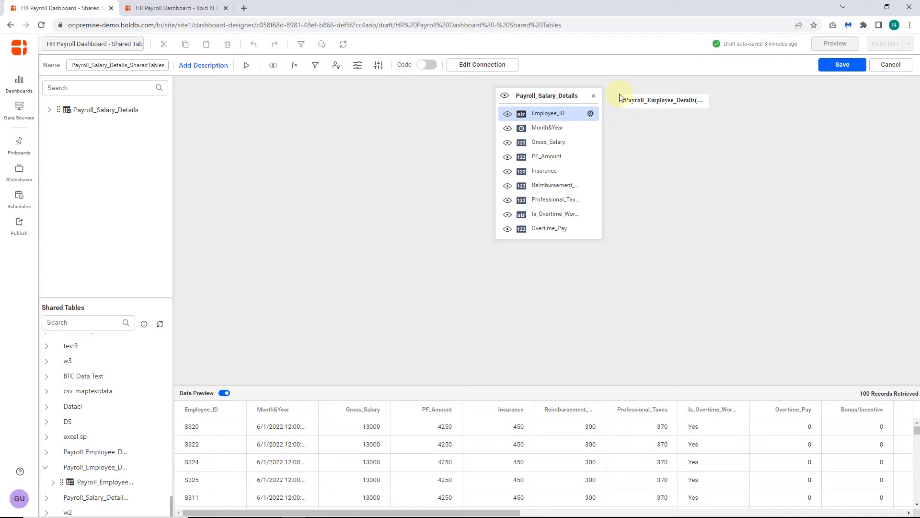
left_click_drag(621, 98, 620, 98)
left_click_drag(621, 96, 621, 99)
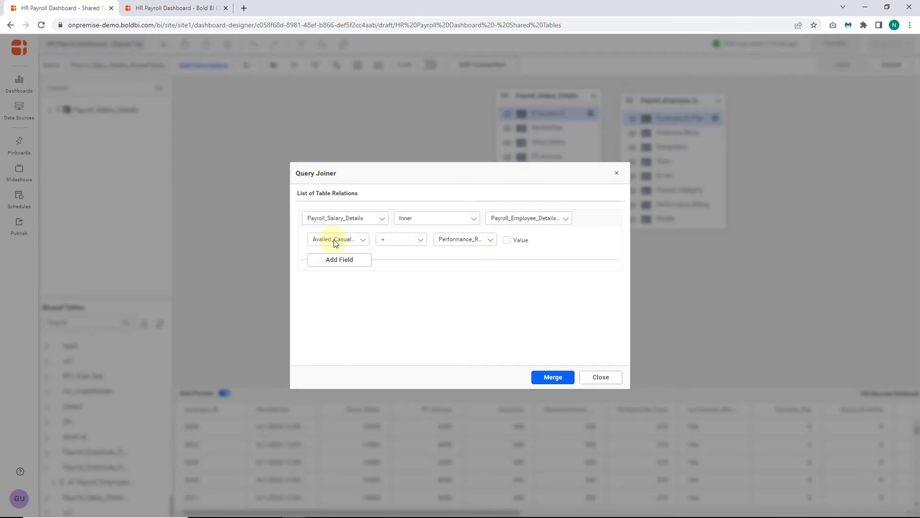
Step: Set the join field to Employee_ID, merge the tables and save the data source
left_click(334, 239)
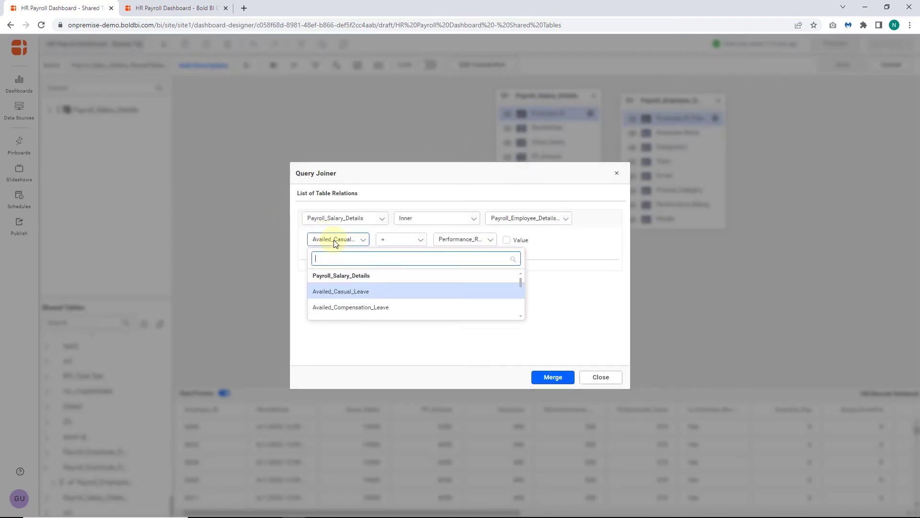
scroll(333, 284, "down", 2)
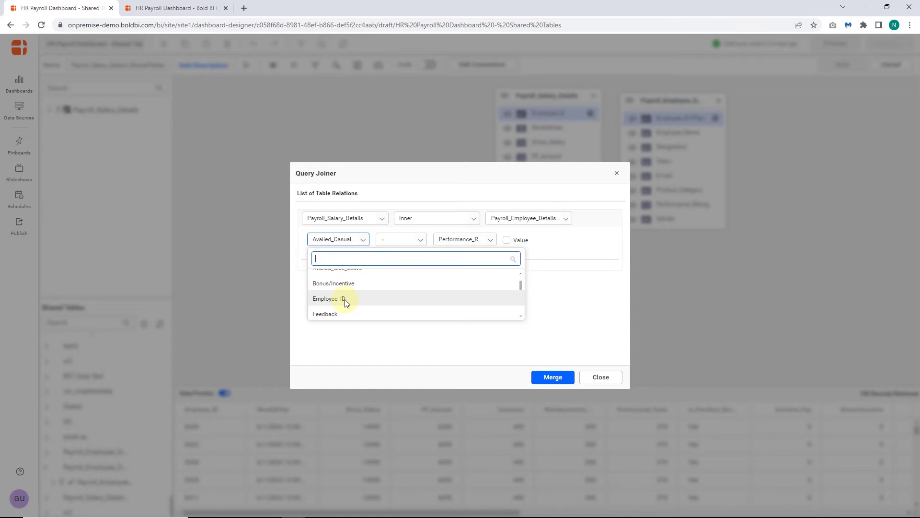
left_click(330, 298)
left_click(552, 377)
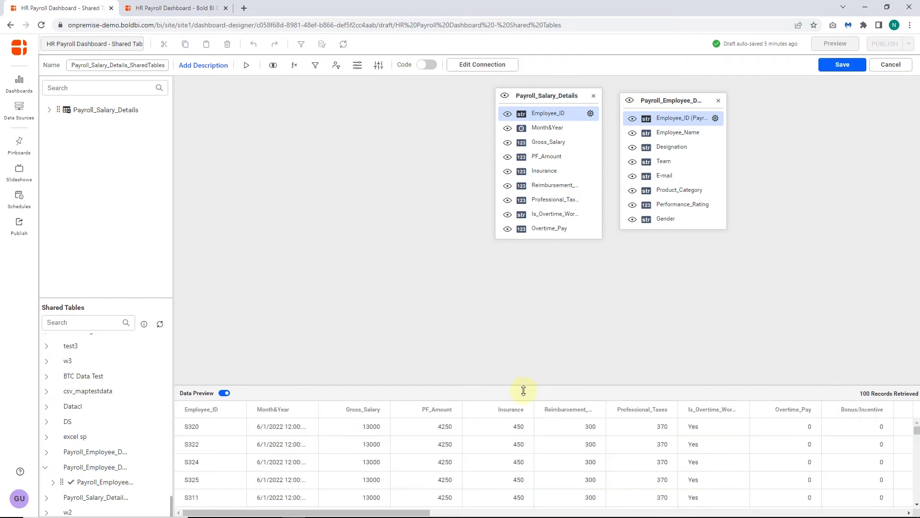
left_click(842, 65)
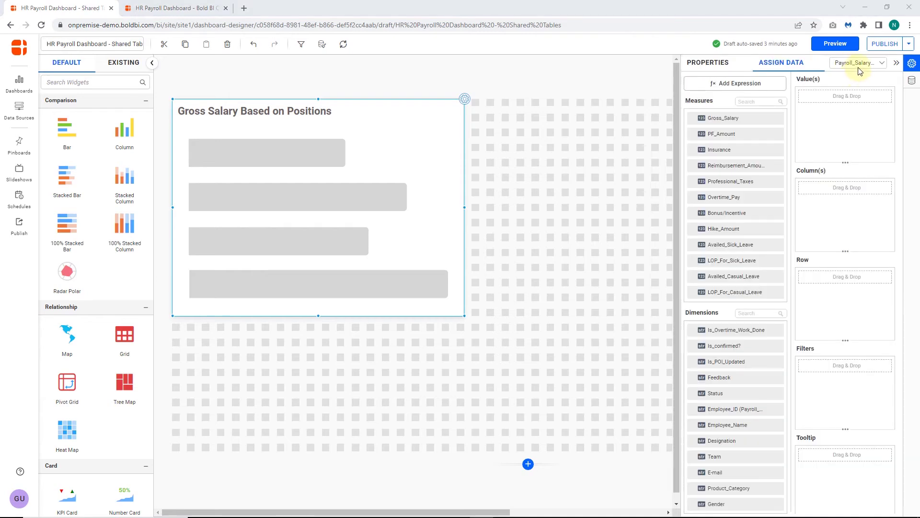
Step: Keep Payroll_Salary_Details as the bar chart's data source
left_click(860, 64)
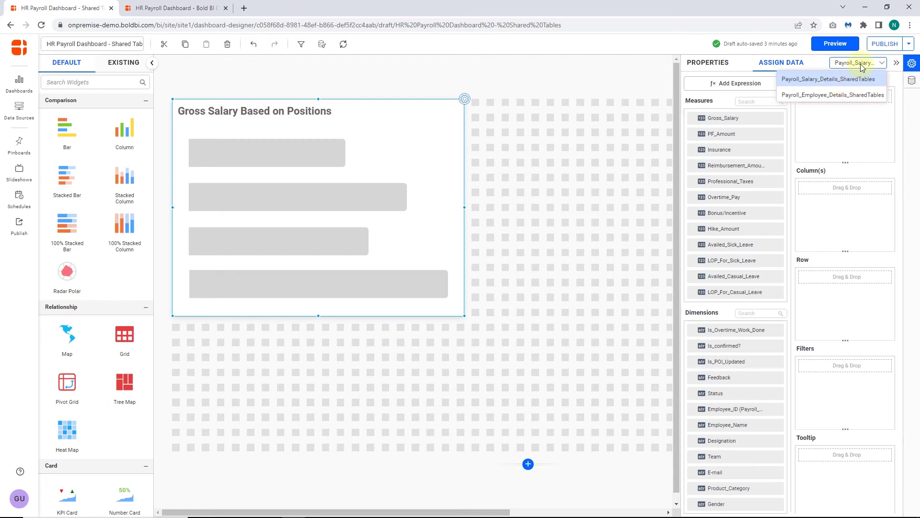
left_click(864, 64)
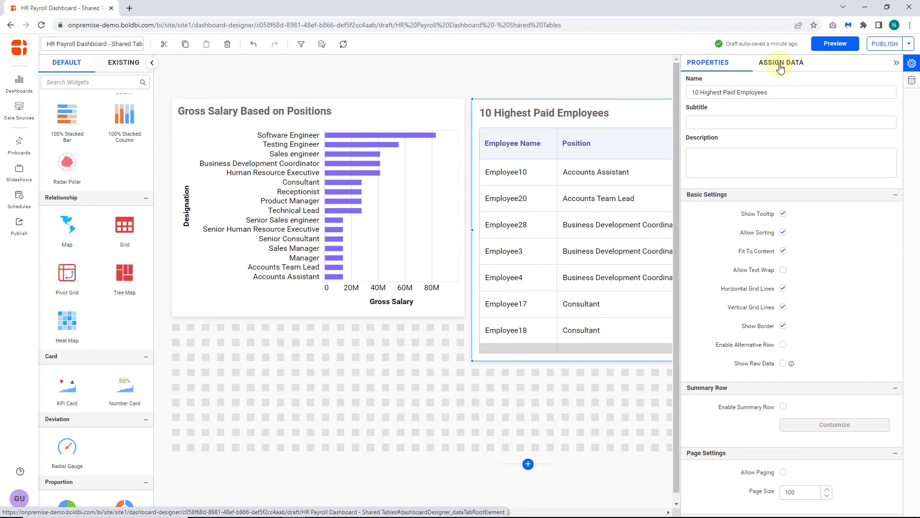
Step: Check the grid's data source unchanged and close widget settings to show all its columns
left_click(781, 67)
left_click(855, 63)
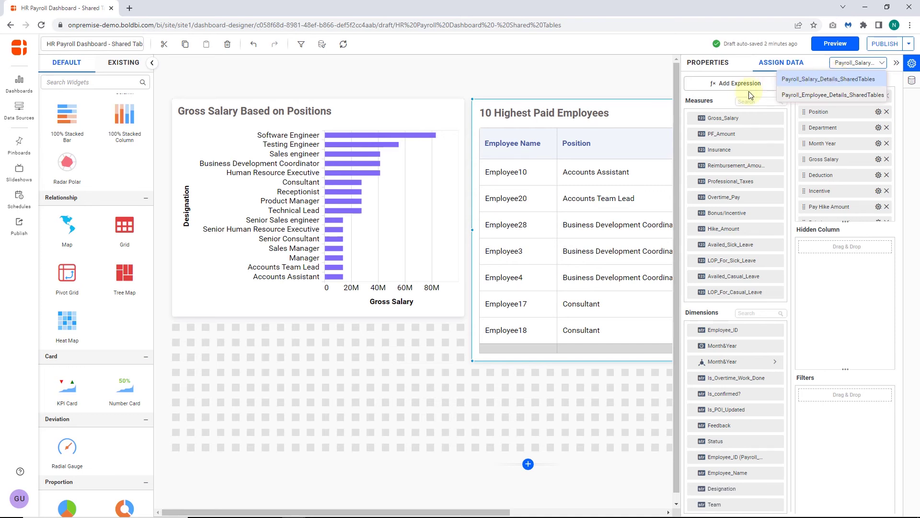
left_click(714, 106)
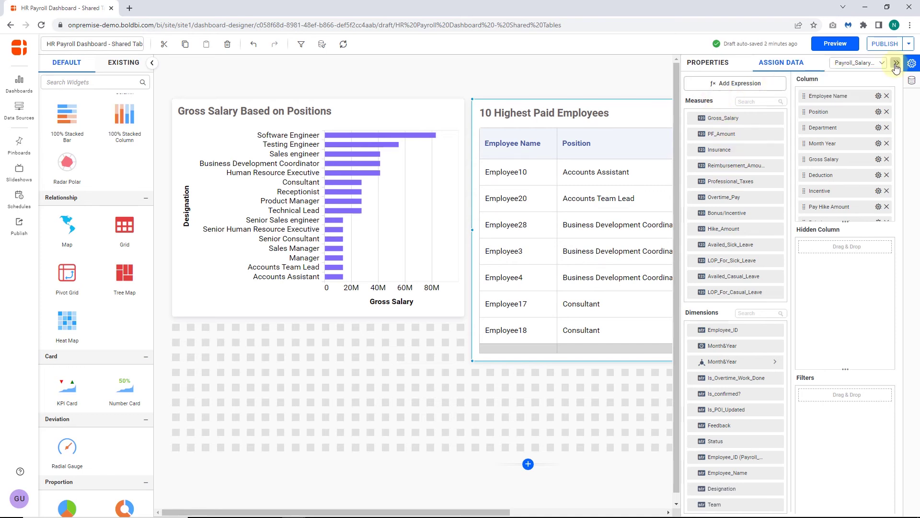
left_click(896, 66)
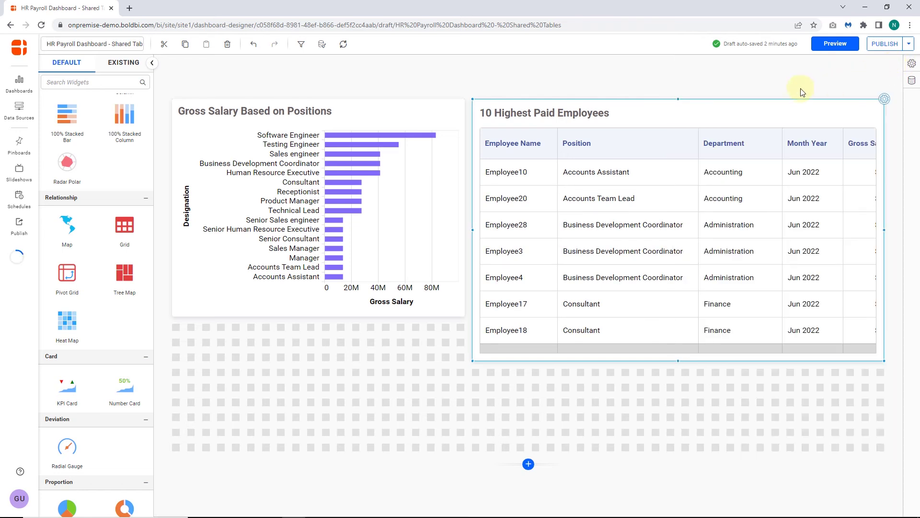